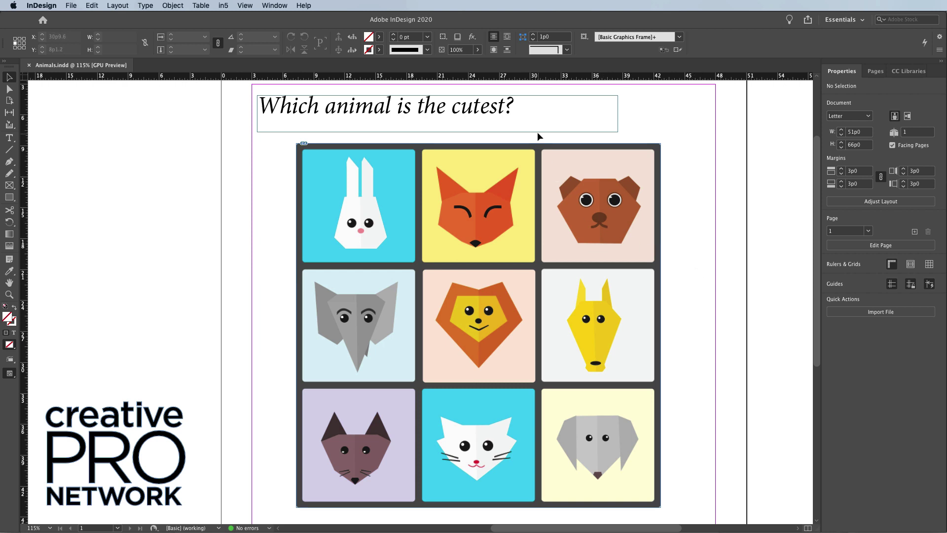
Step: Select the placed animal grid image and open Animals_grid.psd in Photoshop with Edit Original
left_click(522, 192)
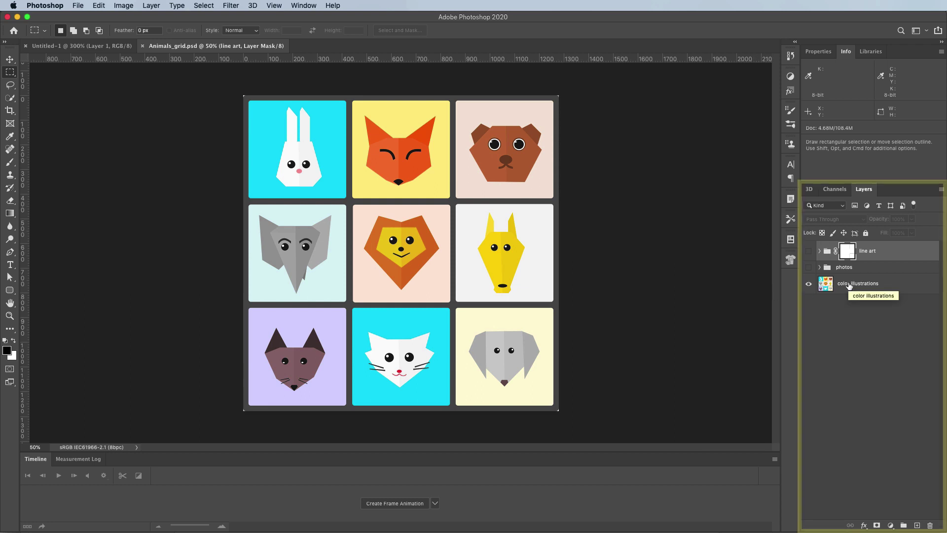
Step: Turn on the photos and line art groups above the colour illustrations in Animals_grid.psd
left_click(809, 267)
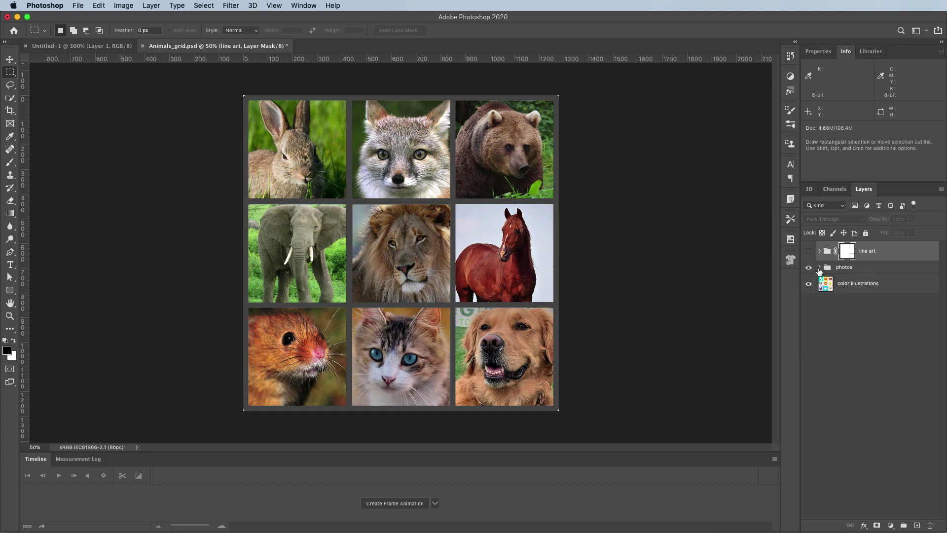
left_click(820, 267)
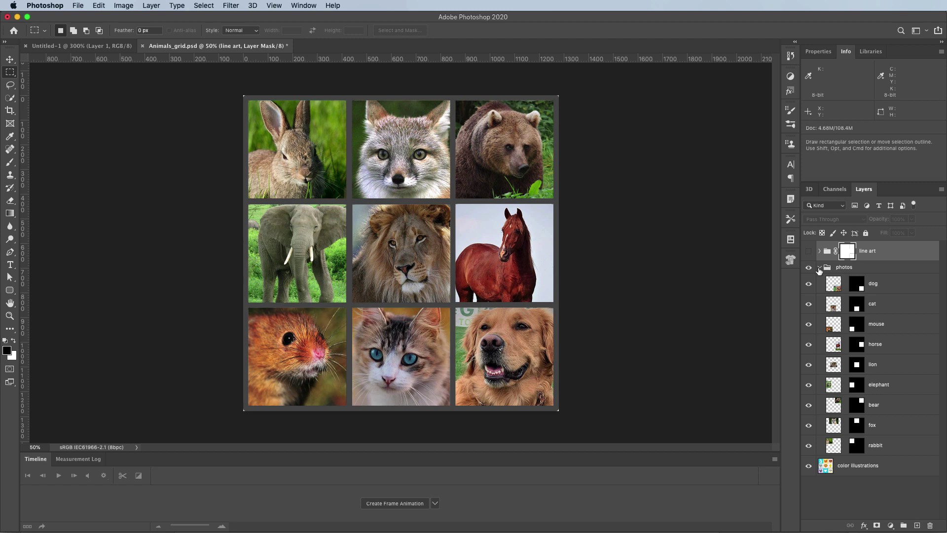
left_click(809, 283)
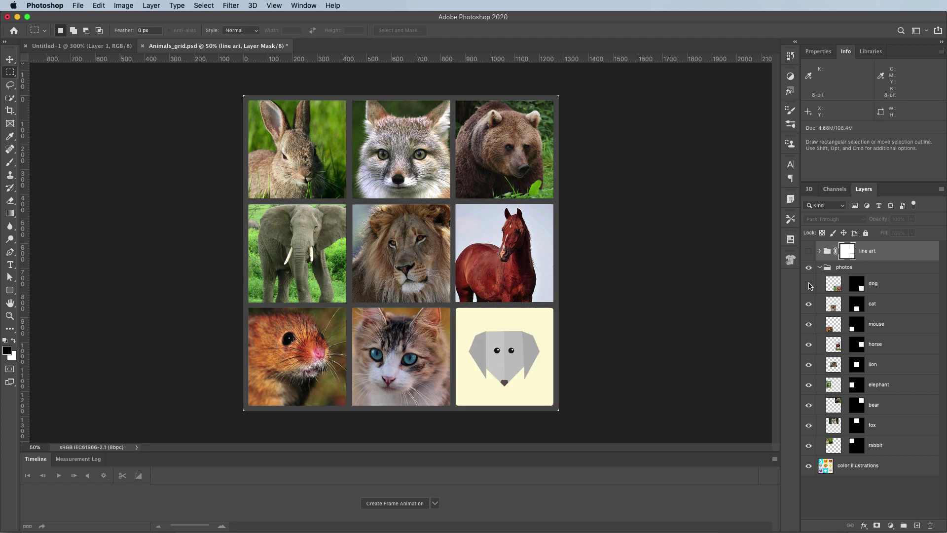
left_click(808, 284)
left_click(808, 251)
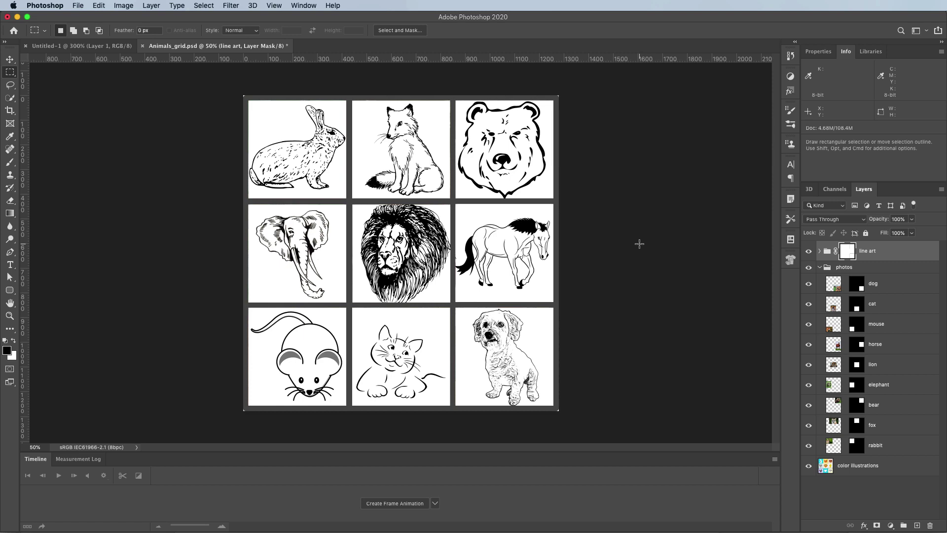
Step: Save and close Animals_grid.psd, then return to InDesign
key("super+s")
key("super+w")
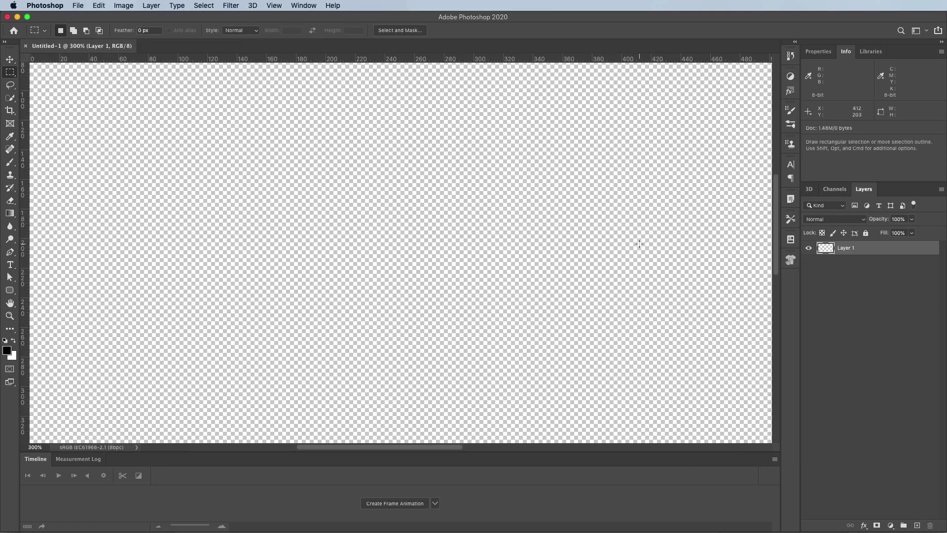
key("super+Tab")
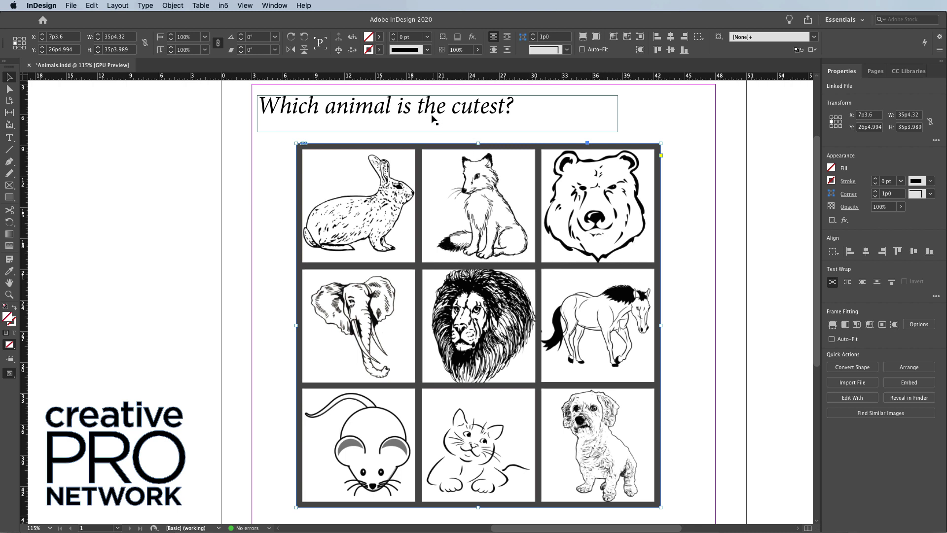
Step: In Object Layer Options, hide the rabbit, fox, bear and lion line-art layers to reveal their photos
left_click(173, 5)
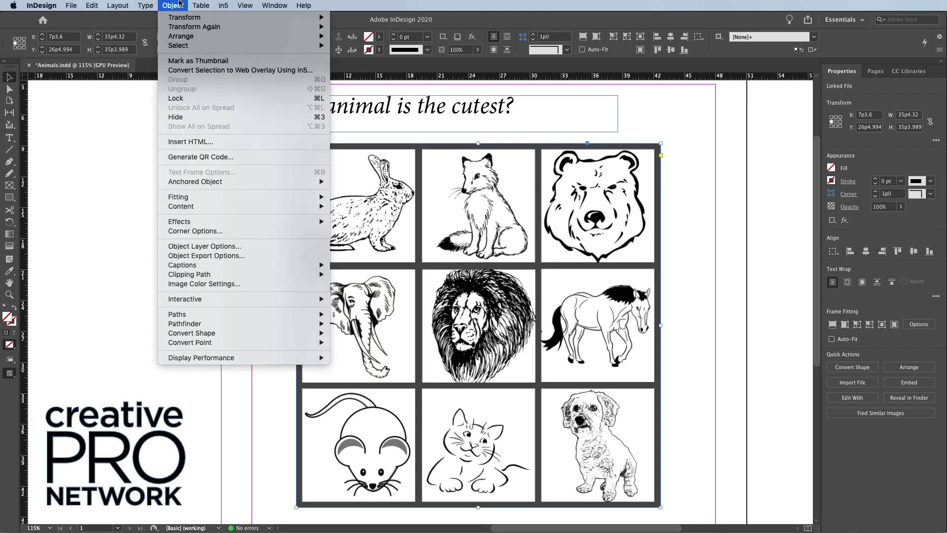
left_click(192, 247)
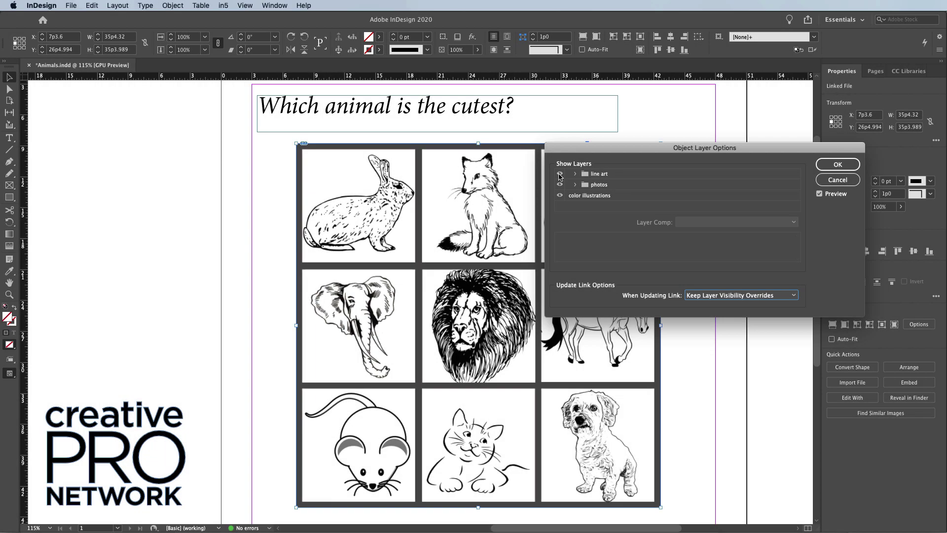
left_click(560, 174)
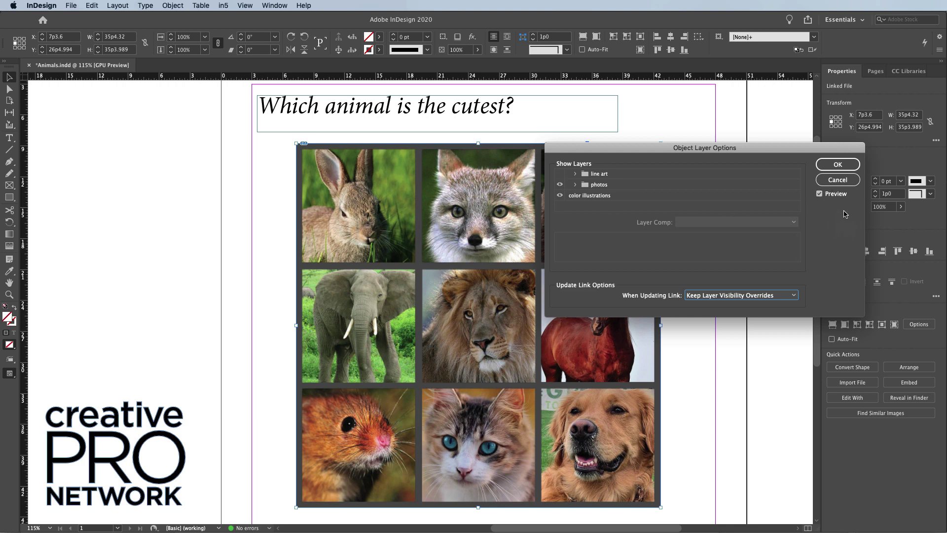
left_click(560, 175)
left_click(575, 174)
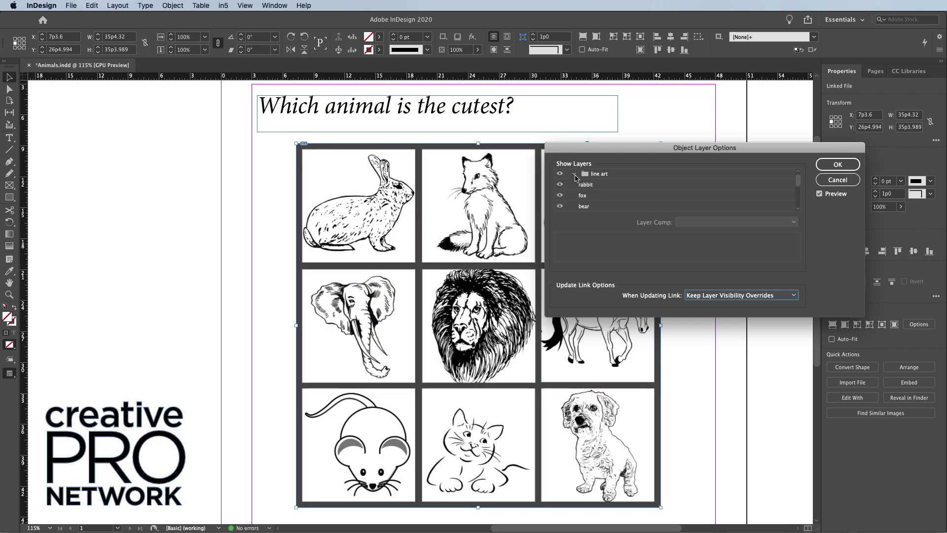
left_click(560, 185)
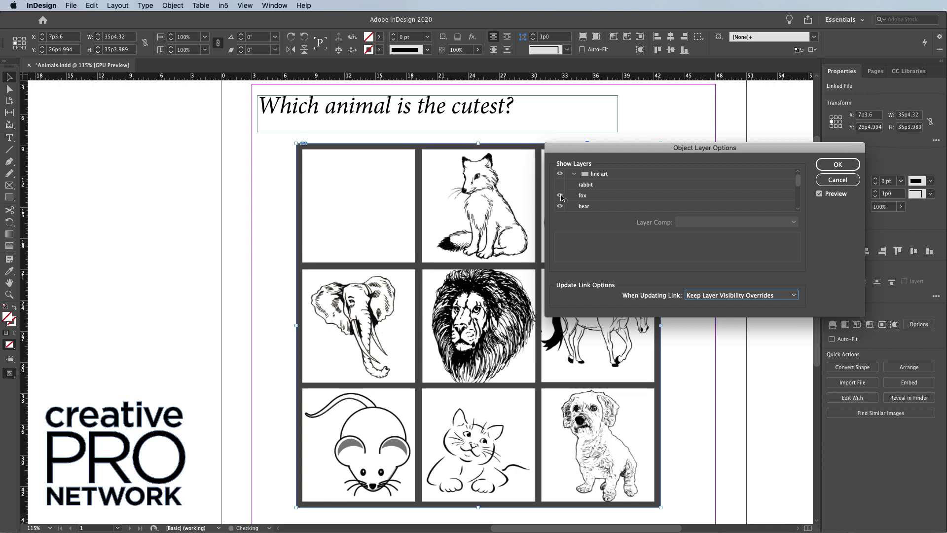
left_click(560, 207)
left_click(560, 195)
scroll(592, 207, "down", 2)
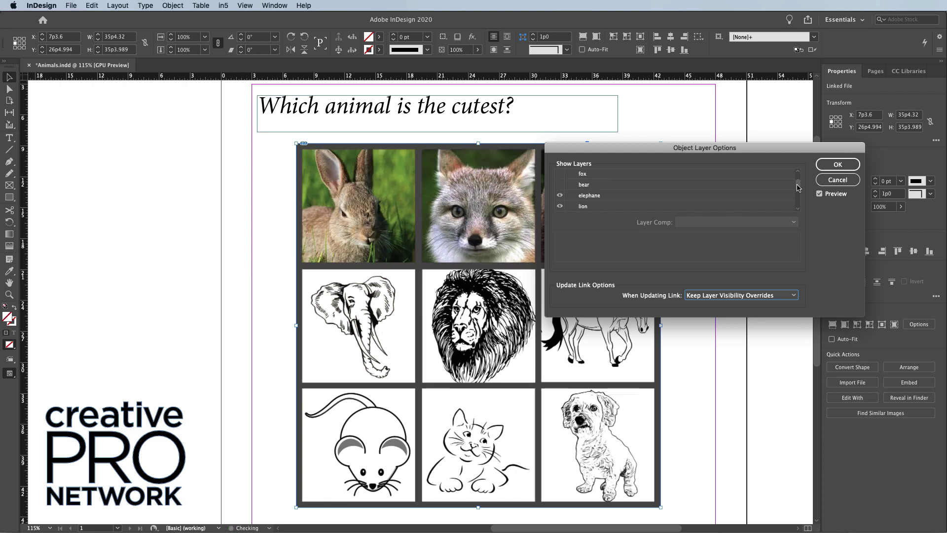
left_click(560, 207)
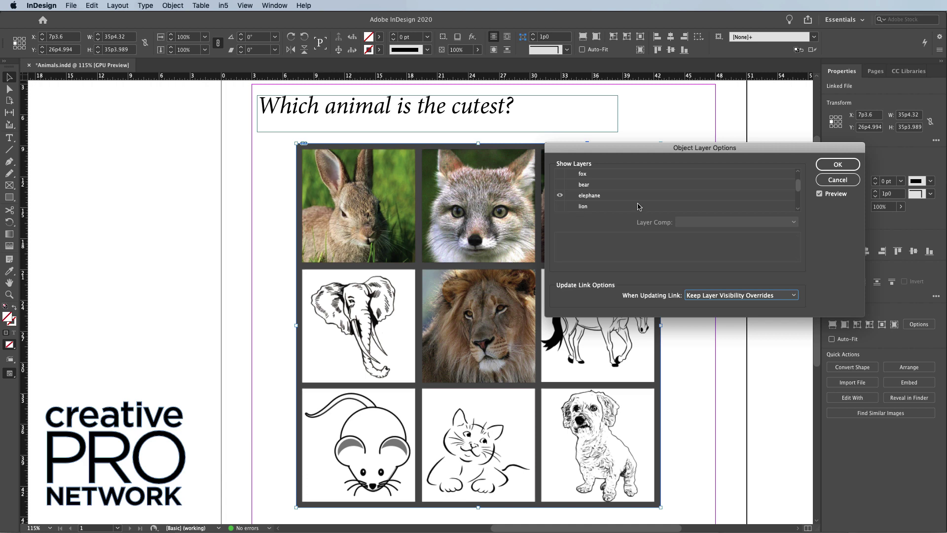
left_click(829, 165)
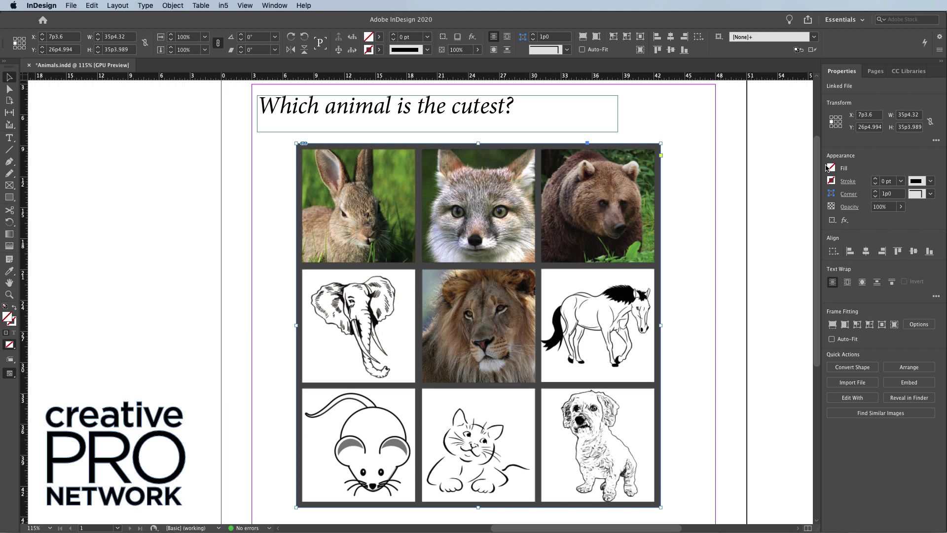
Step: Run the Samples > JavaScript > MakeGrid.jsx script from the Scripts panel
left_click(270, 5)
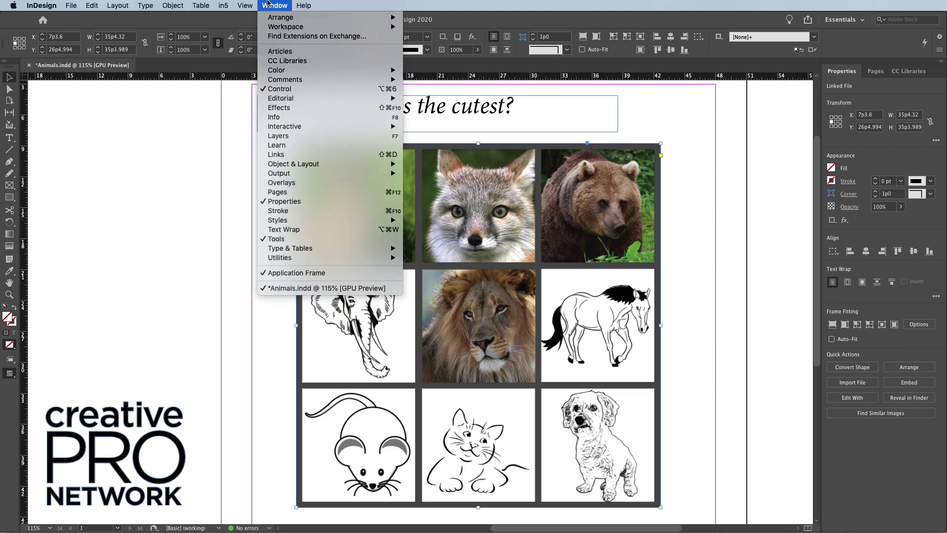
mouse_move(312, 258)
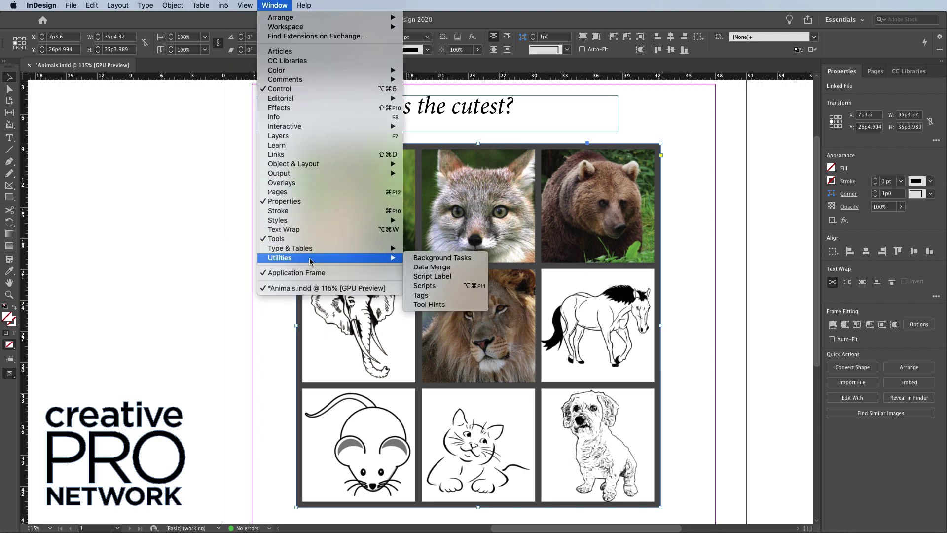
left_click(447, 286)
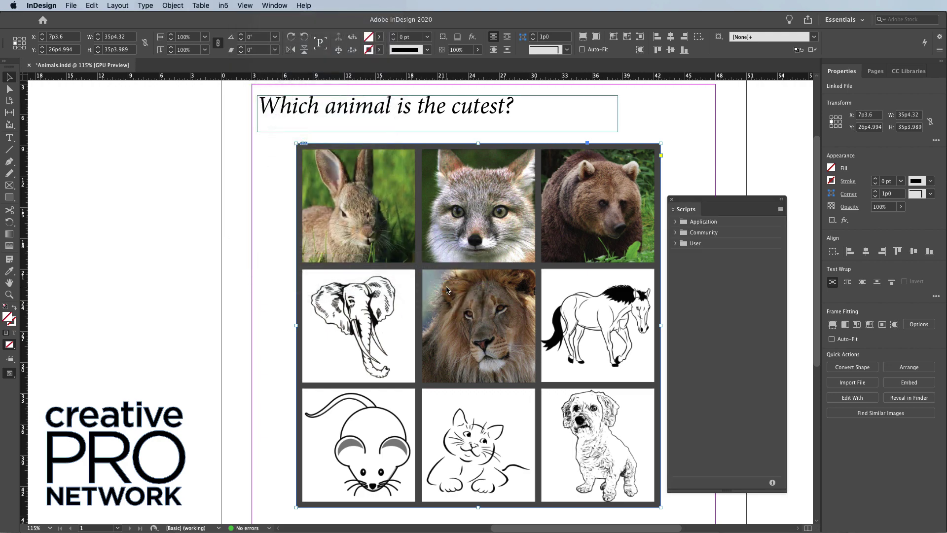
left_click(678, 226)
left_click(676, 222)
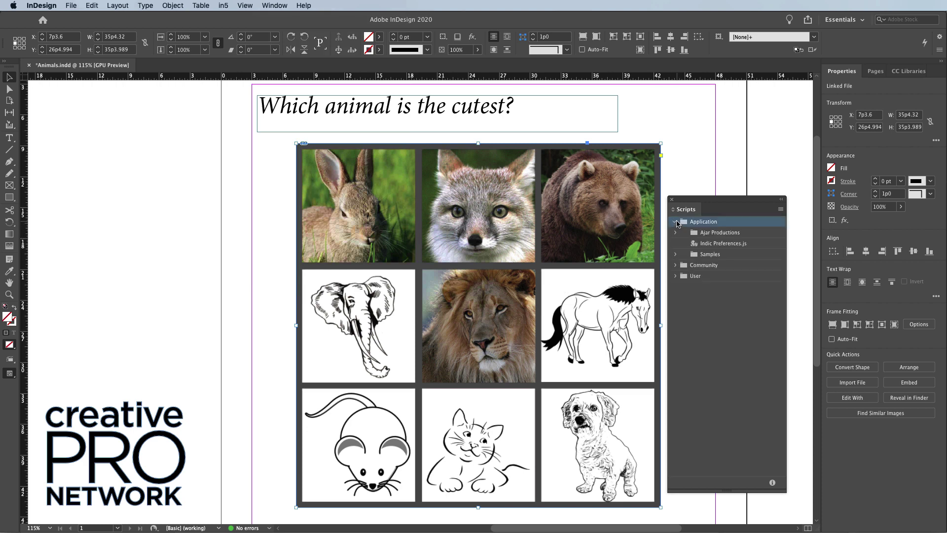
left_click(675, 255)
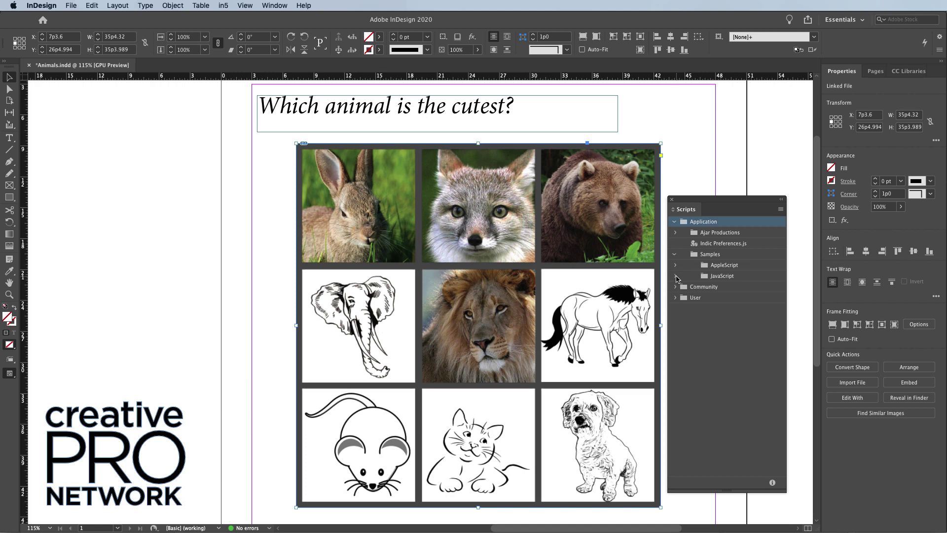
left_click(676, 276)
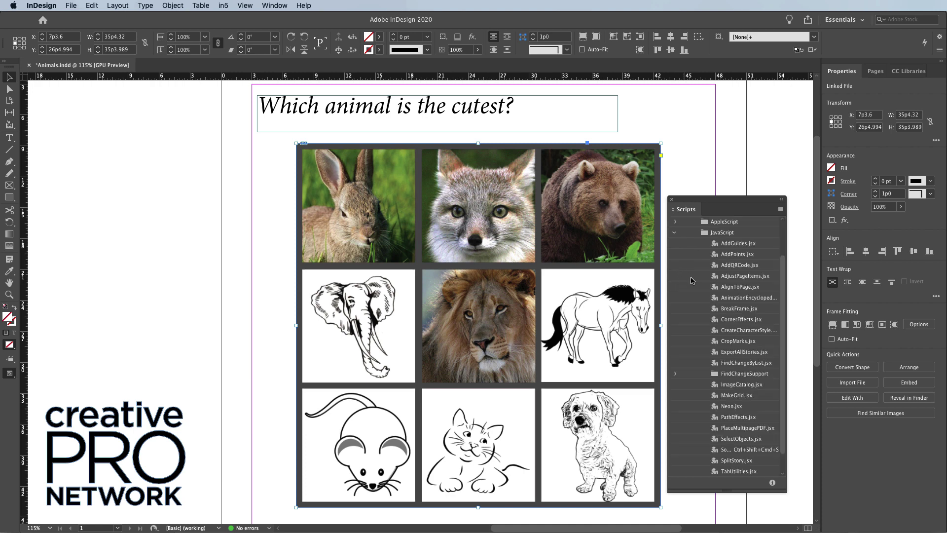
left_click(733, 397)
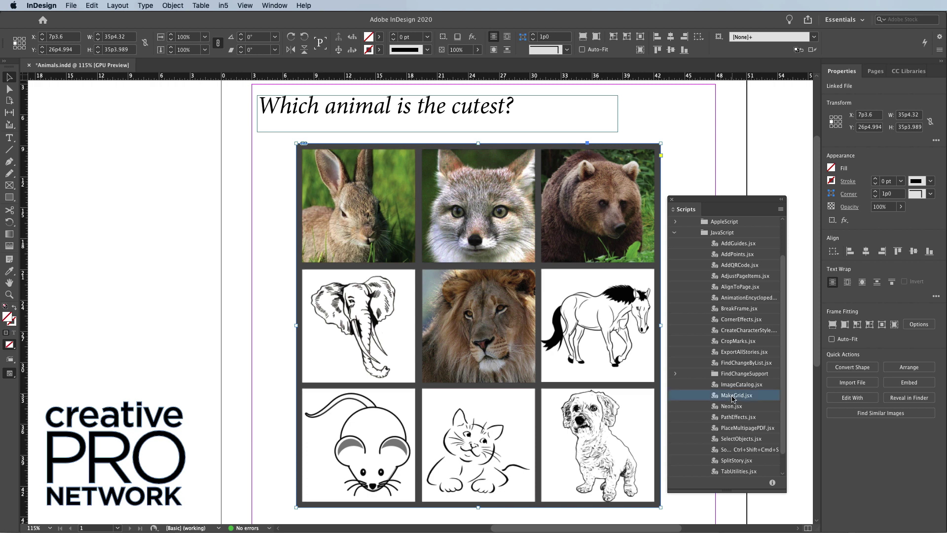
double_click(733, 397)
Step: Set the grid to 3 rows, 3 columns and 0 pt gutters and apply it
left_click_drag(838, 299, 614, 299)
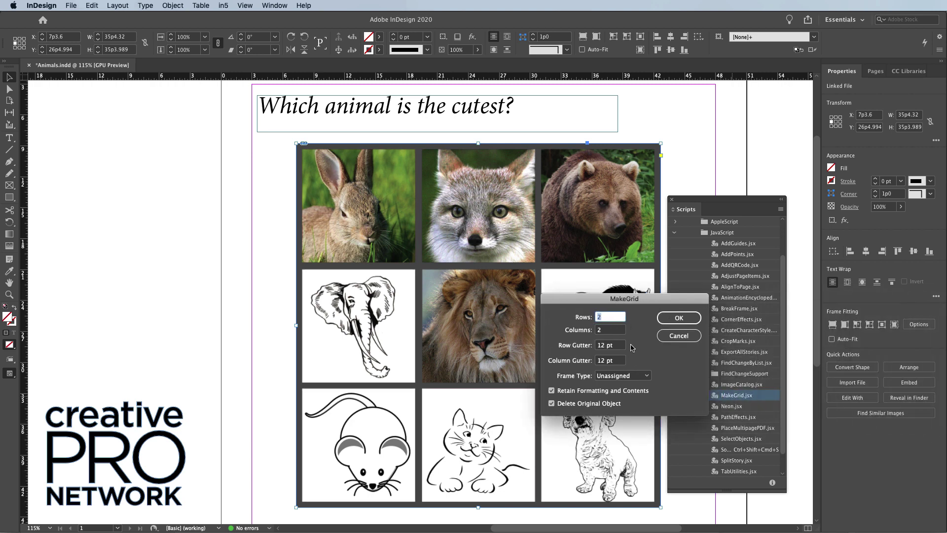
type("3")
key("Tab")
type("3")
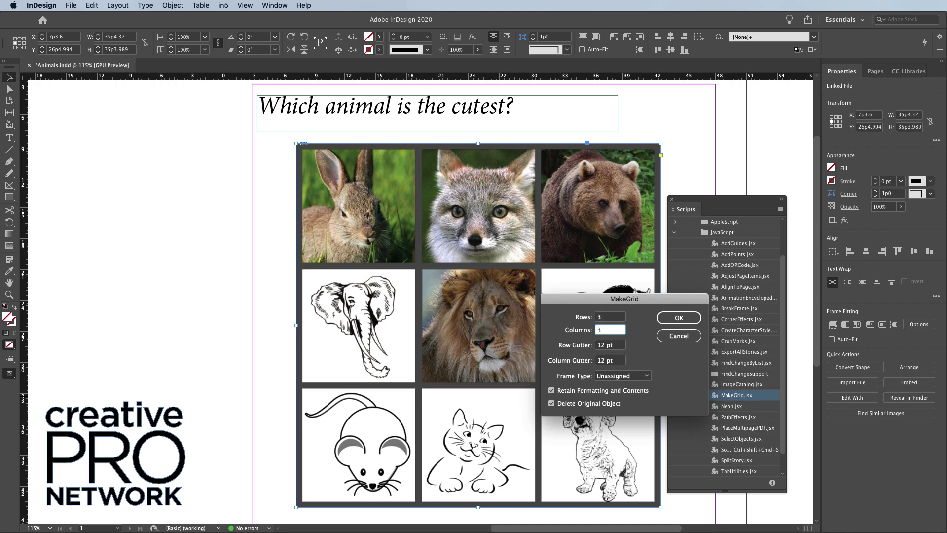
key("Tab")
type("0")
key("Tab")
type("0")
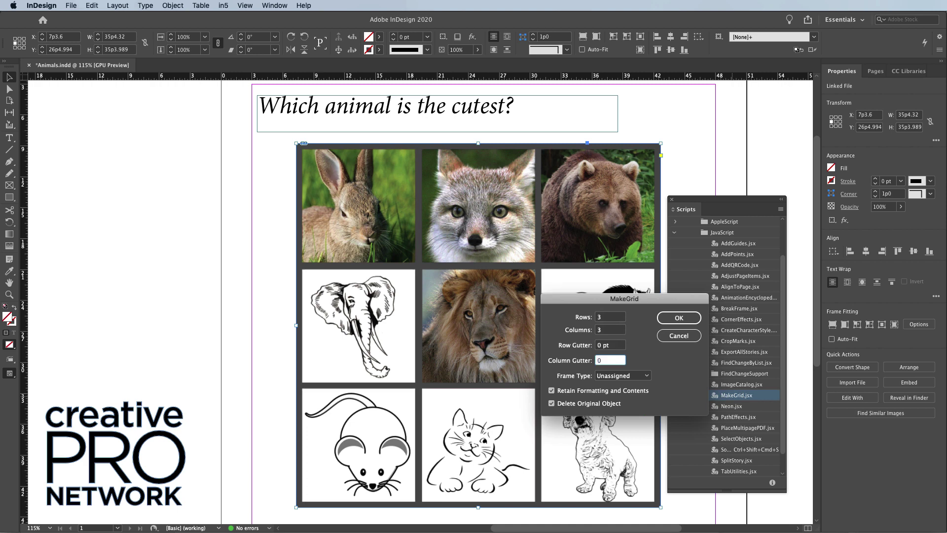
left_click(685, 320)
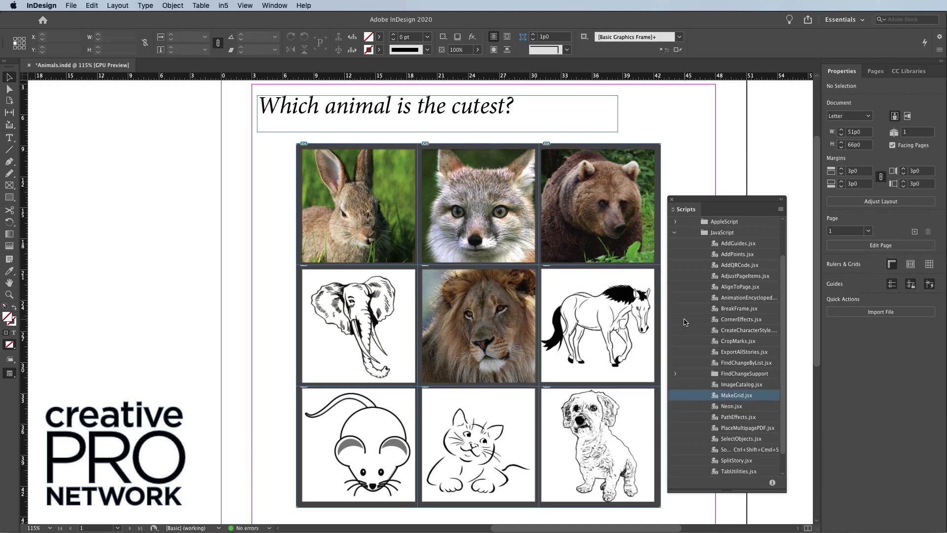
Step: Drag the rabbit, elephant, mouse and bear frames out of the grid, then select the dog frame
left_click_drag(326, 248, 300, 242)
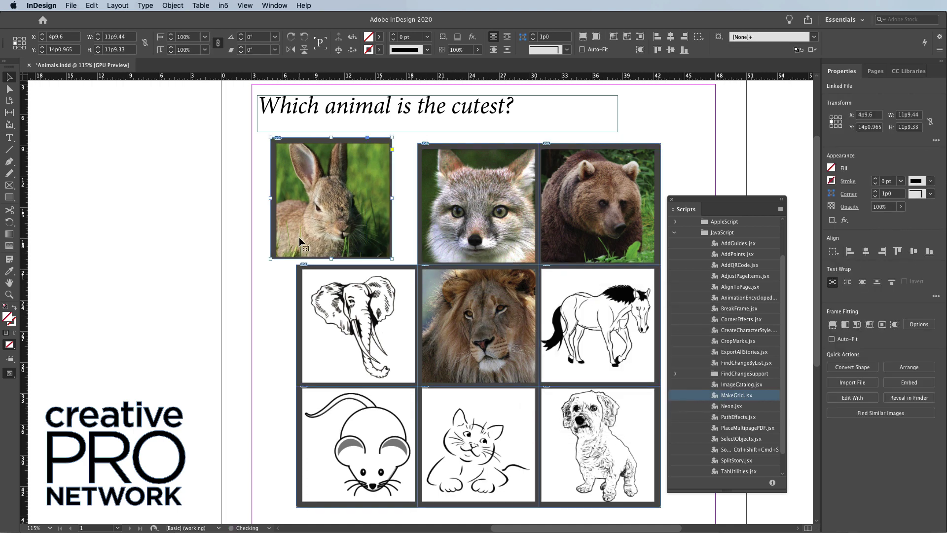
left_click_drag(303, 310, 276, 315)
left_click_drag(308, 427, 290, 450)
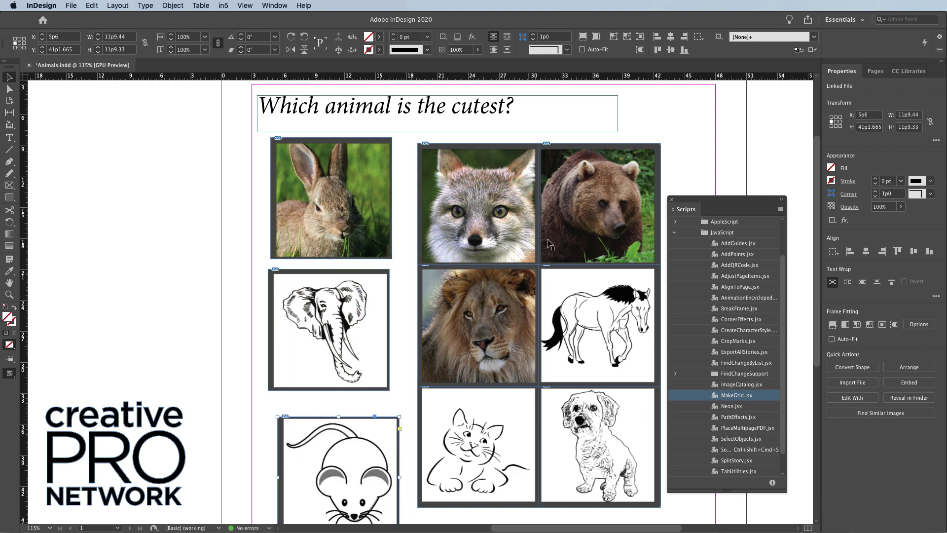
left_click_drag(552, 245, 597, 215)
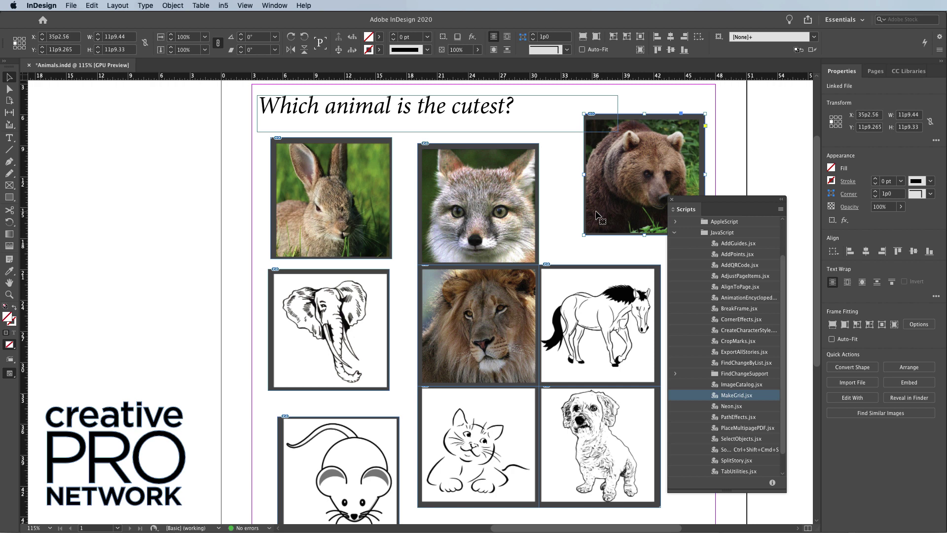
left_click(568, 422)
Step: Hide the line art and photos layers for the dog frame in Object Layer Options
left_click(174, 5)
left_click(193, 246)
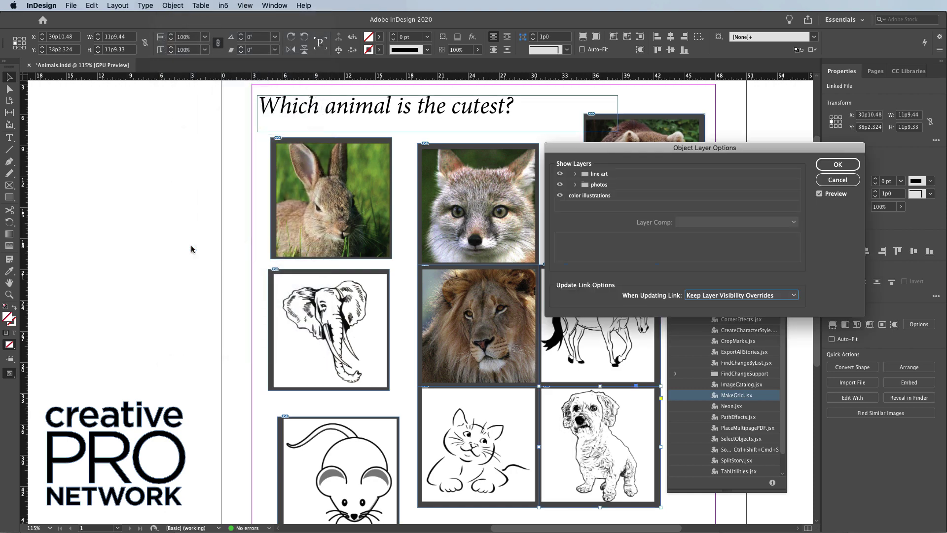
left_click(560, 174)
left_click(560, 184)
left_click(838, 165)
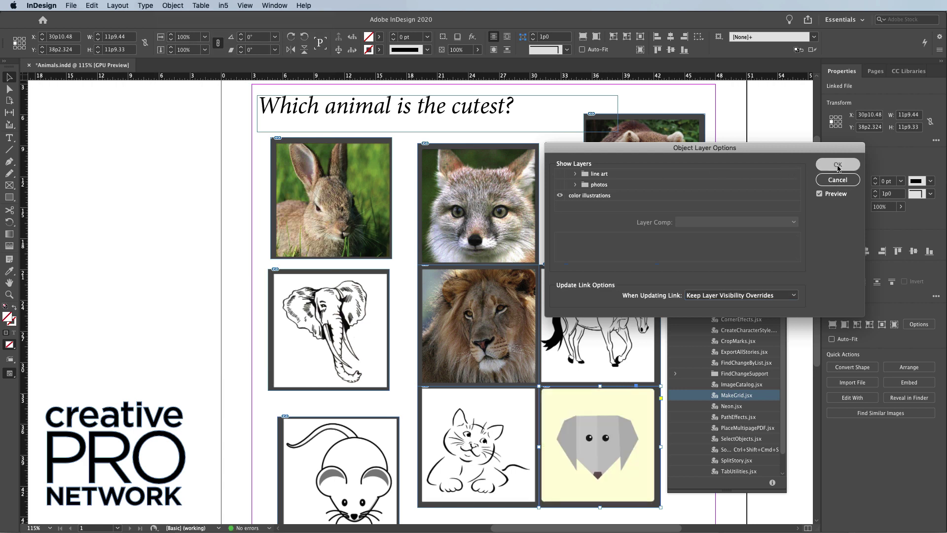